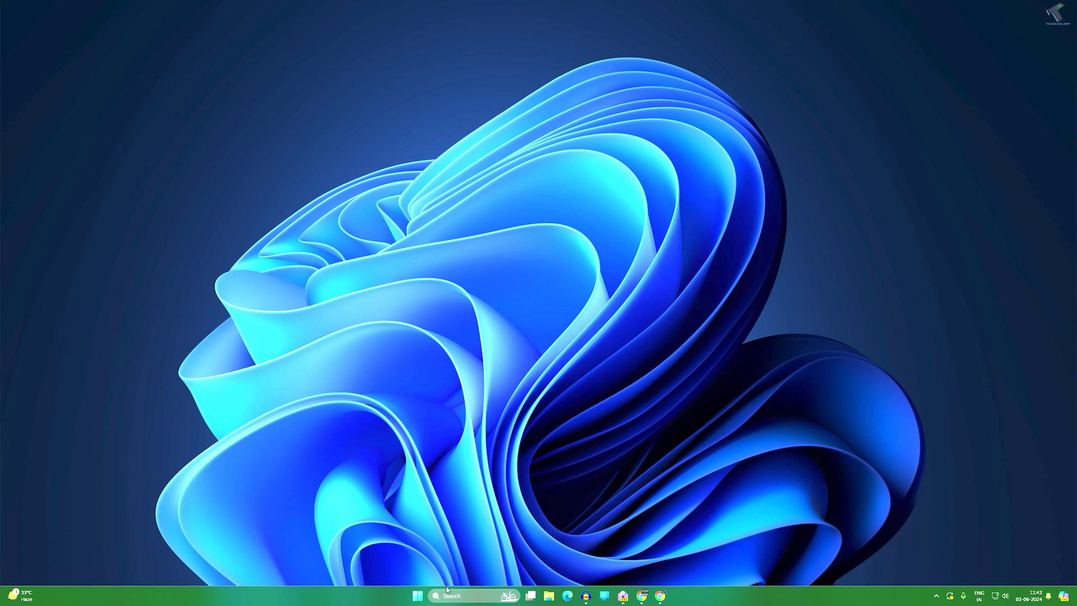
Search Windows for 'resource monitor' from the Start menu
left_click(418, 596)
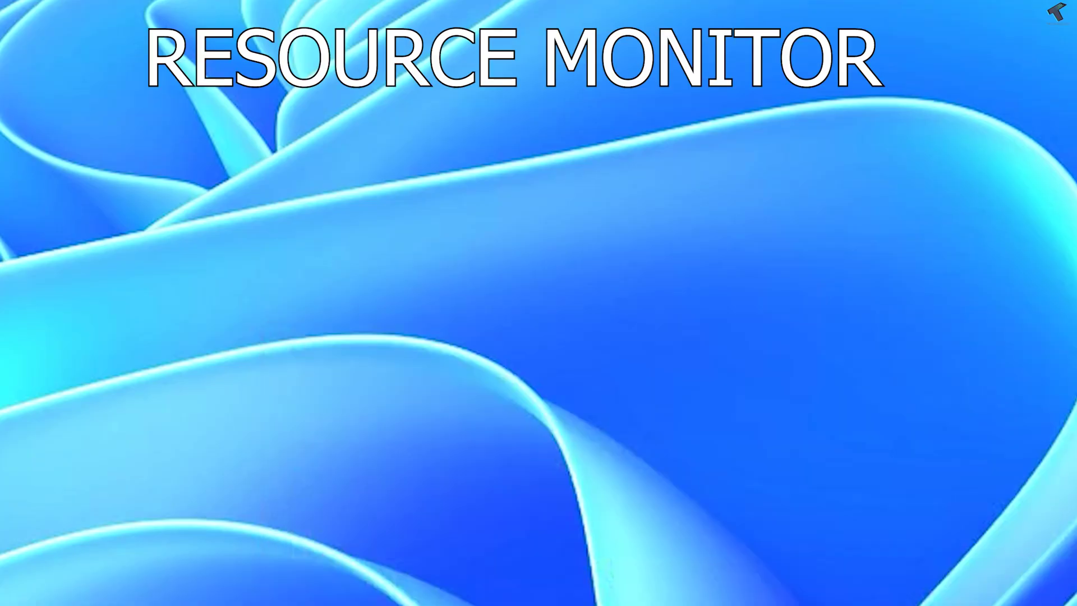
type("r")
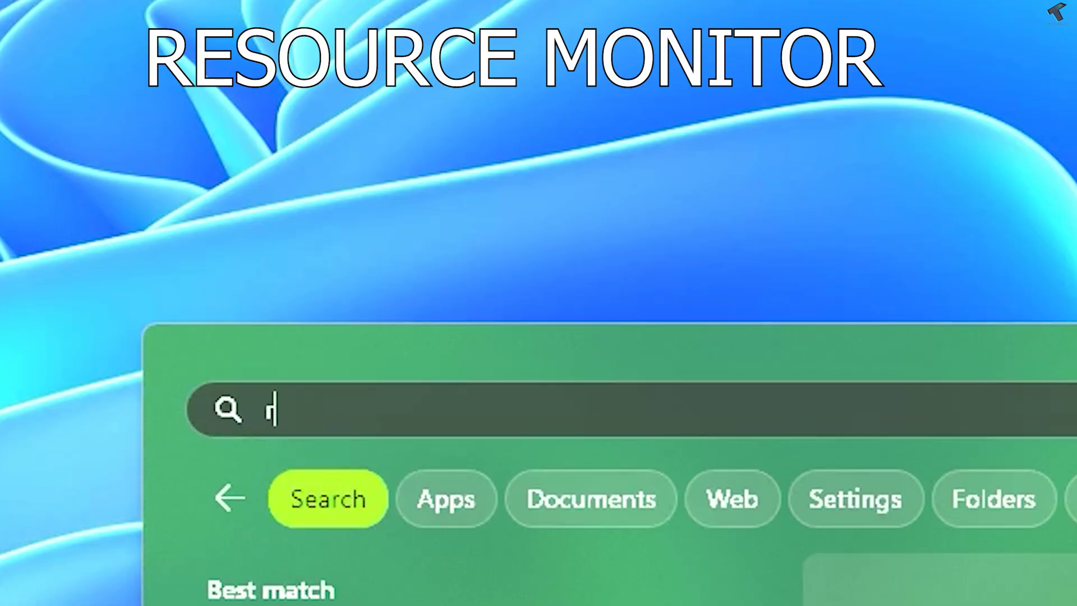
type("esource Monitor")
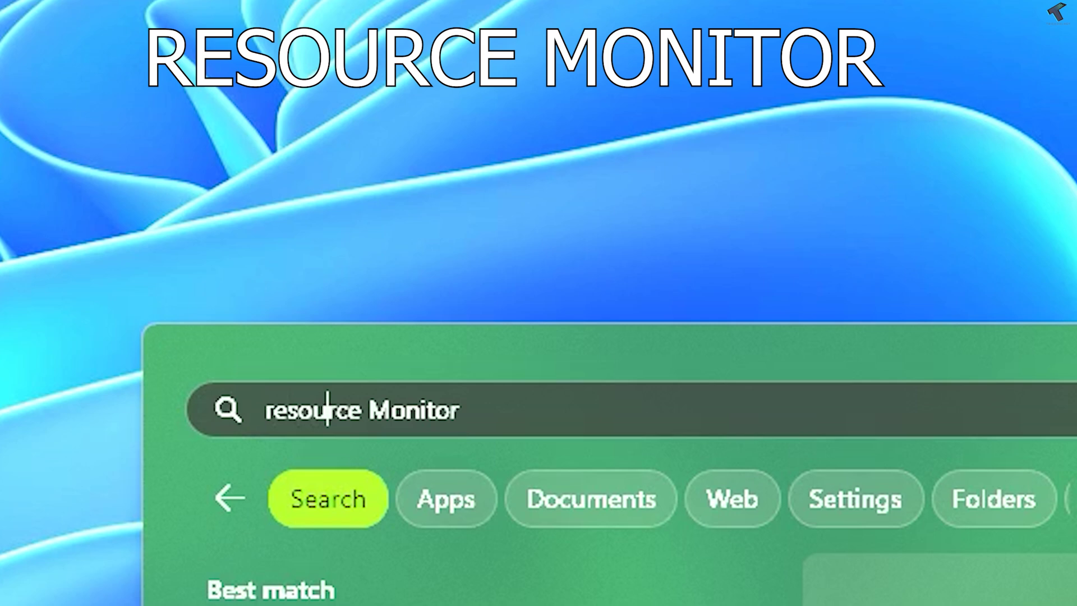
type(" m")
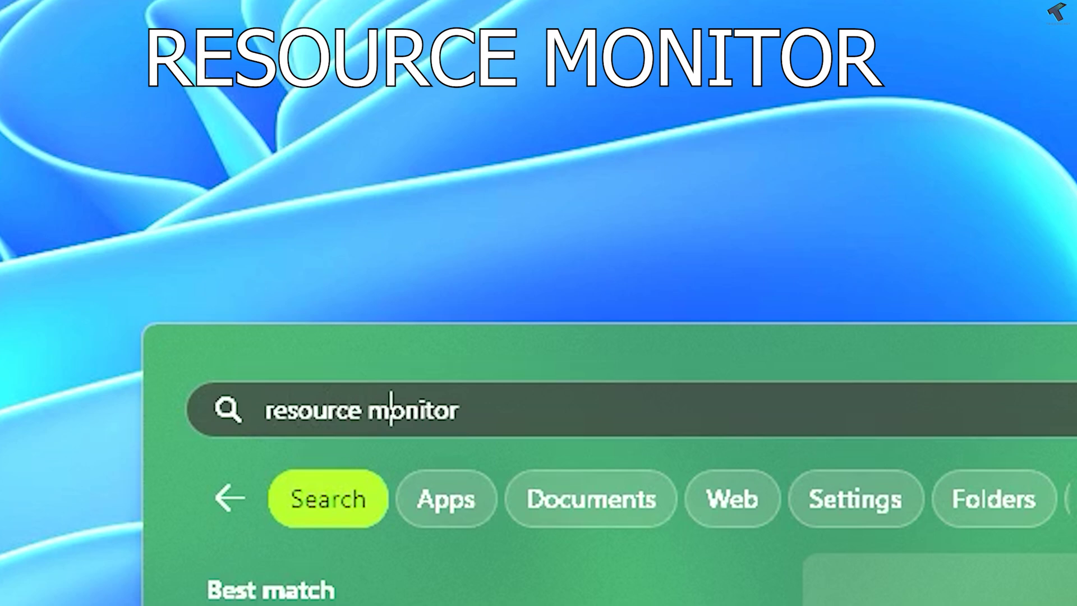
type("onitor")
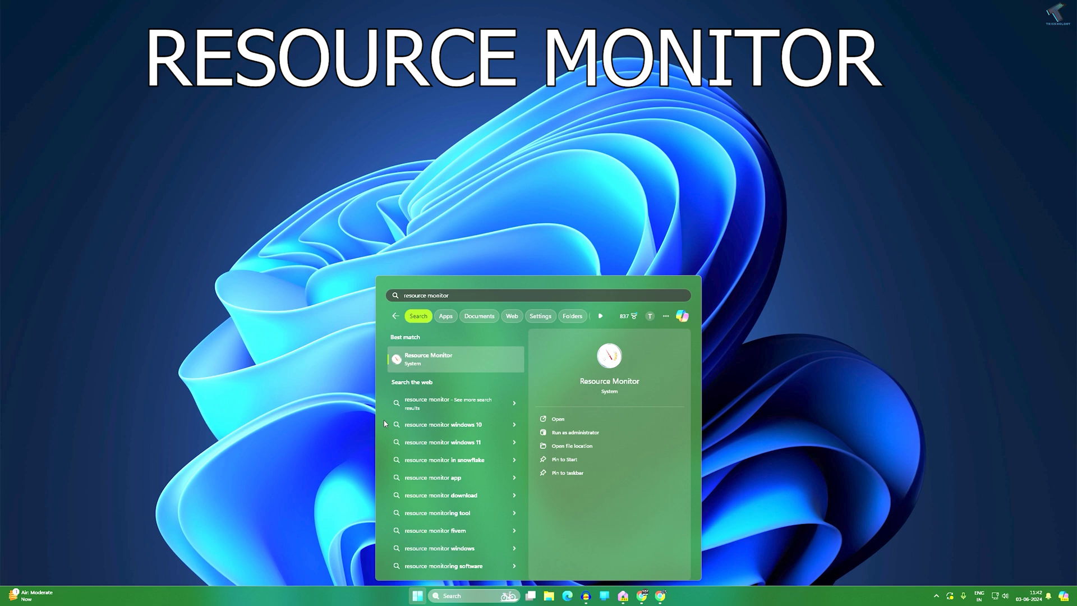
Launch Resource Monitor and choose Resume Process on the suspended WhatsApp.exe
left_click(454, 360)
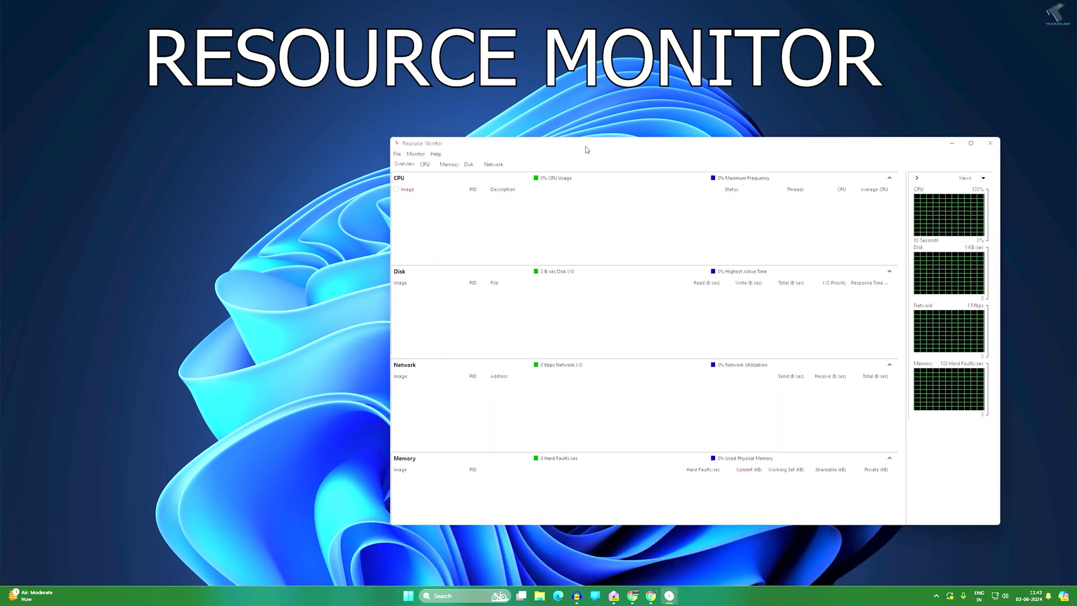
left_click_drag(586, 149, 503, 141)
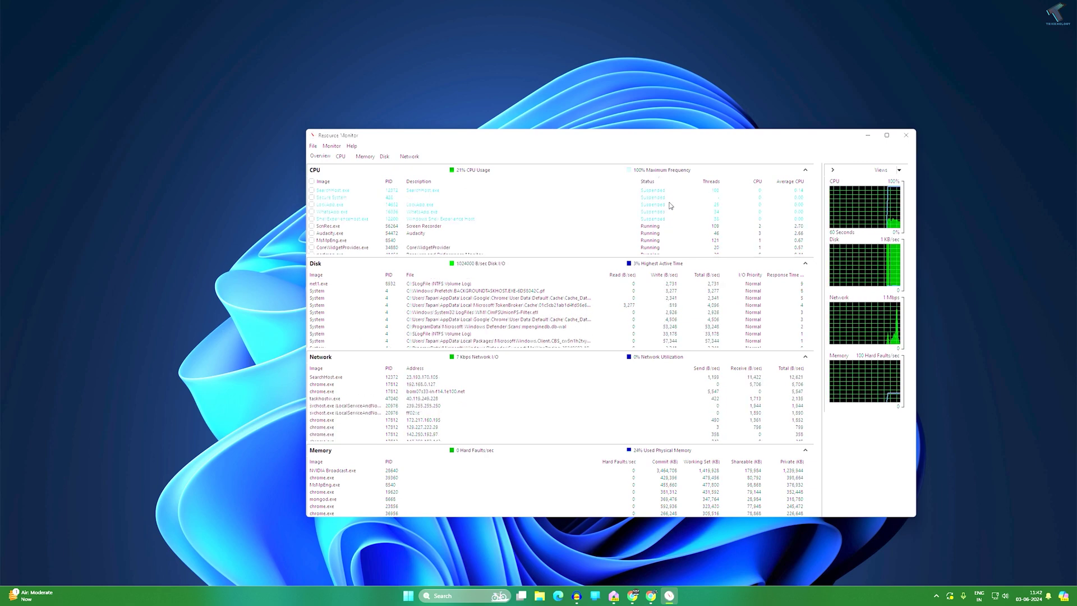
right_click(431, 212)
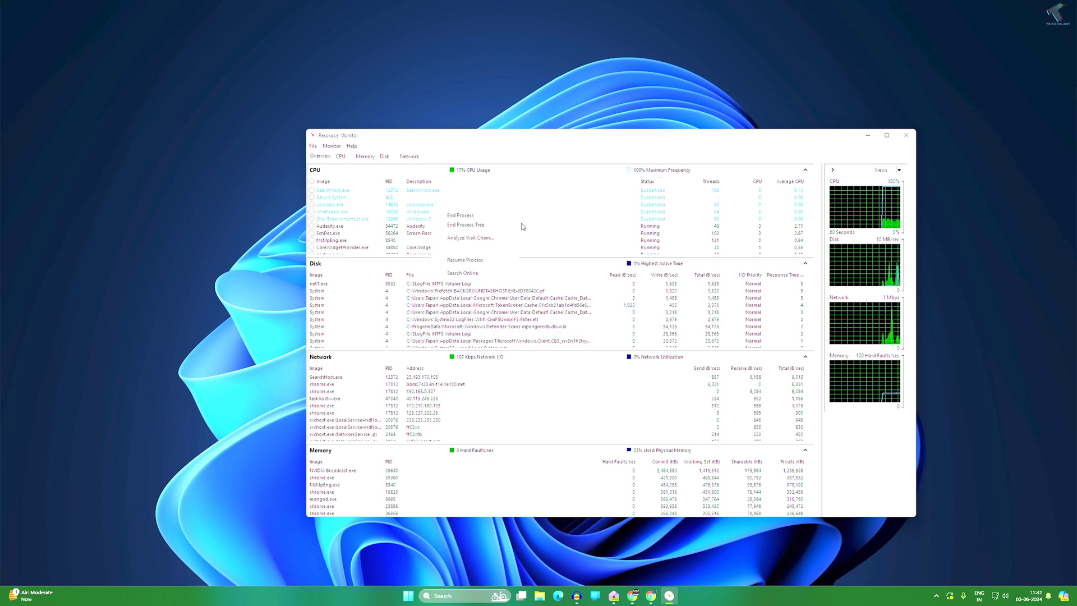
left_click(485, 266)
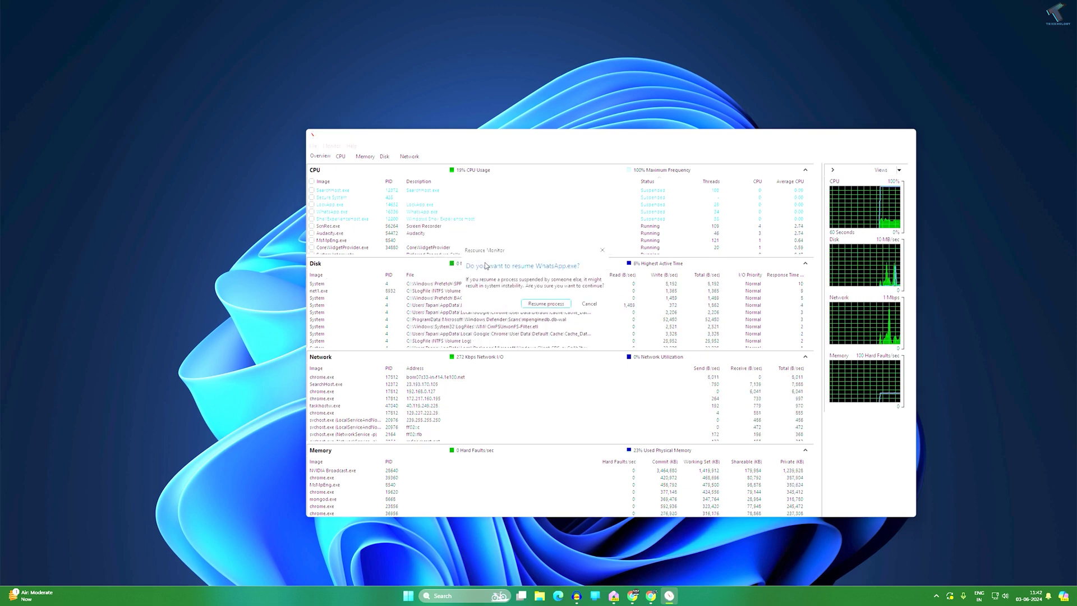